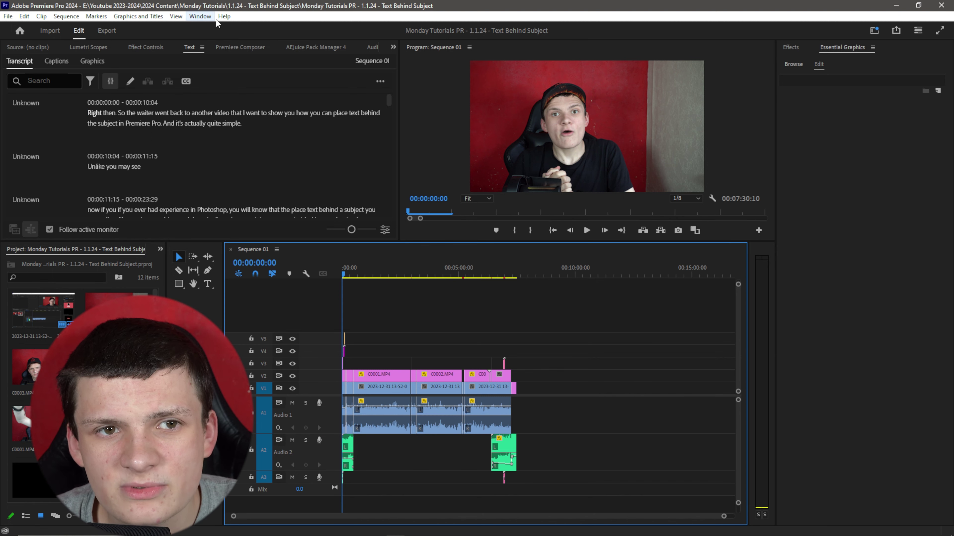
- Open the export settings for the sequence and name the output file "WHAT NAME YOU WANT!"
left_click(107, 30)
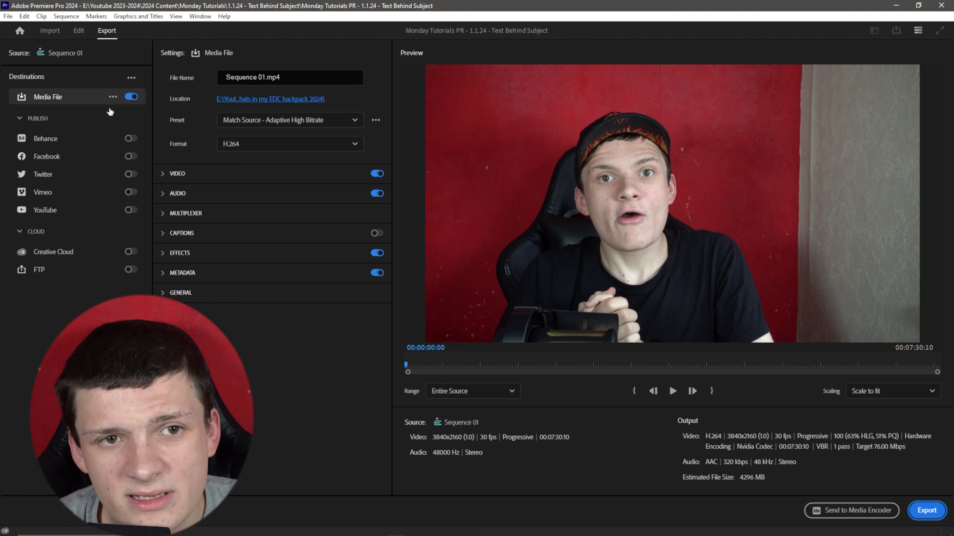
left_click(326, 76)
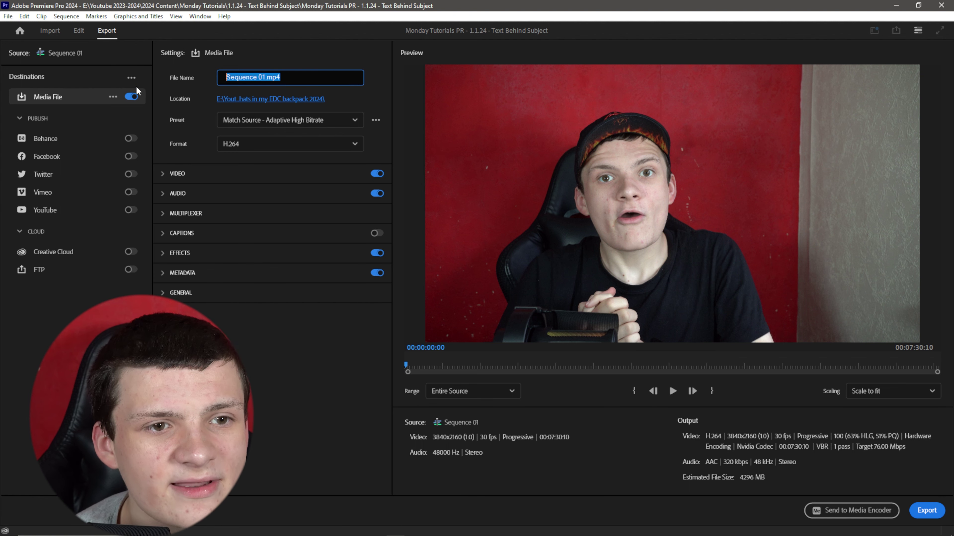
type("WHAT")
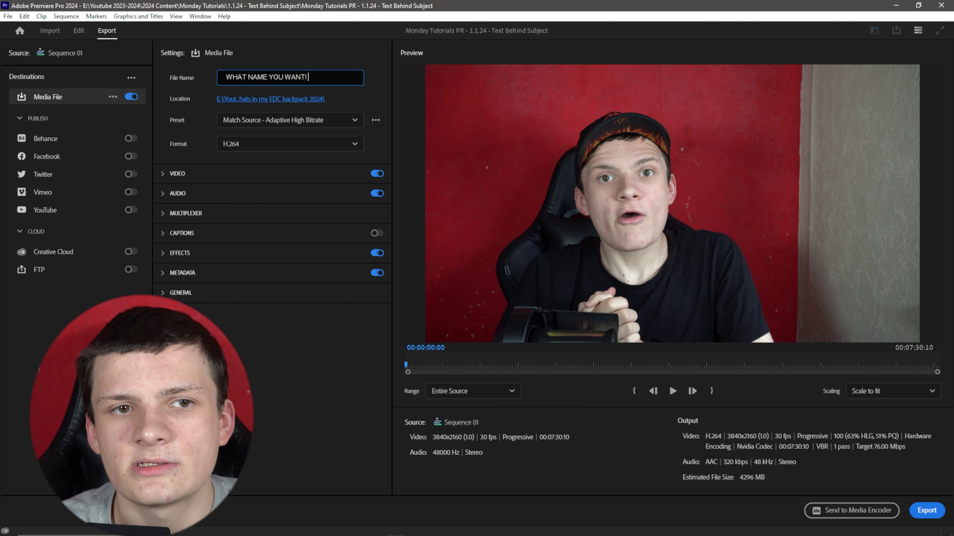
type(" NAME YOU WANT!")
left_click(291, 49)
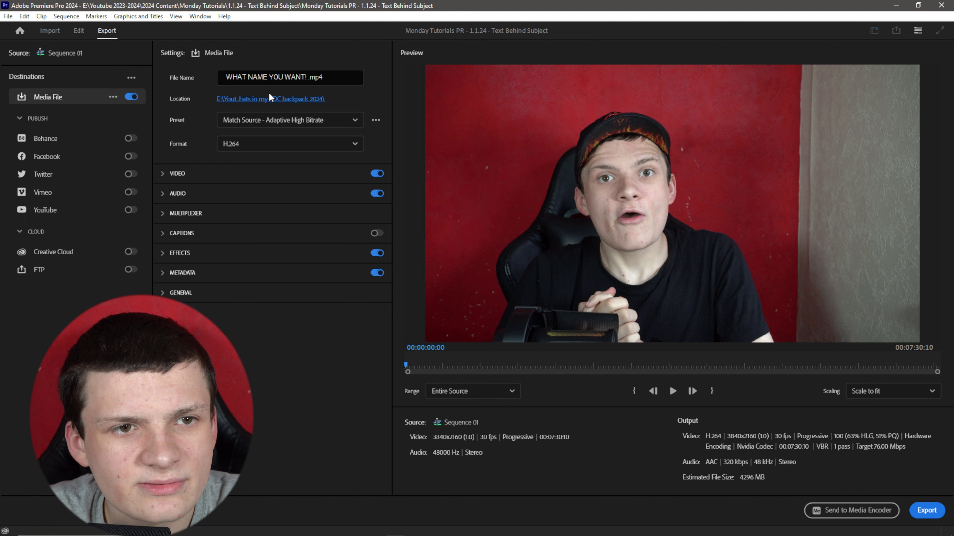
- Set the export location to the "1.1.24 - Text Behind Subject" folder inside Monday Tutorials
left_click(231, 101)
left_click(301, 46)
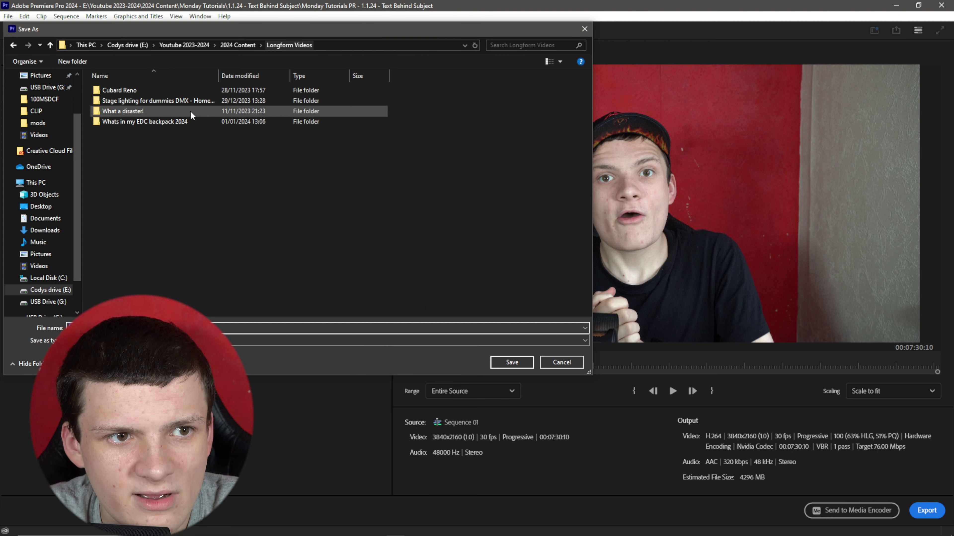
left_click(228, 44)
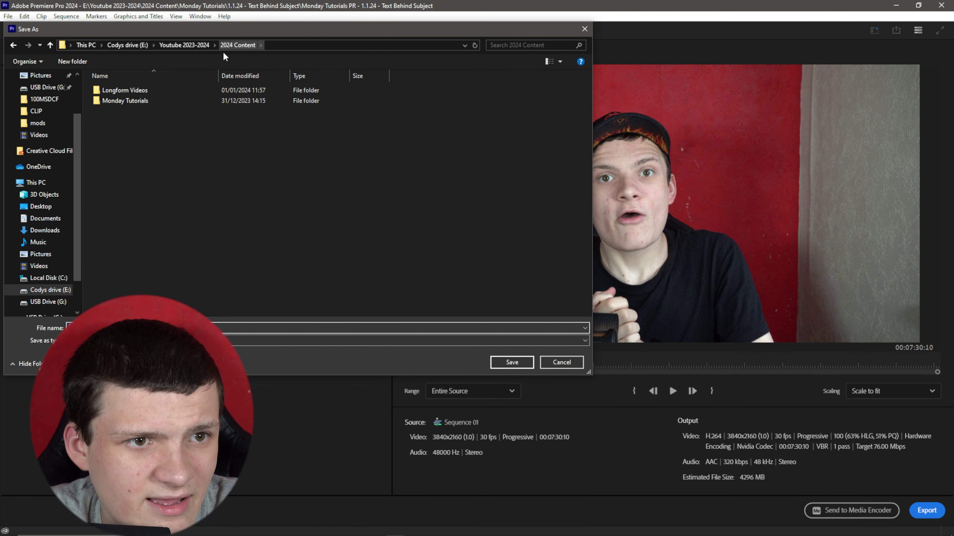
double_click(178, 100)
double_click(175, 91)
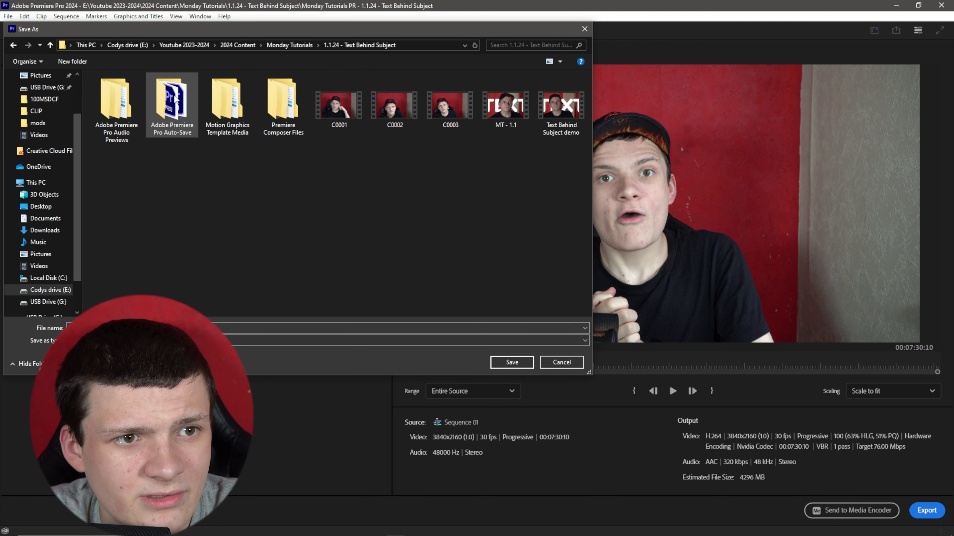
left_click(529, 359)
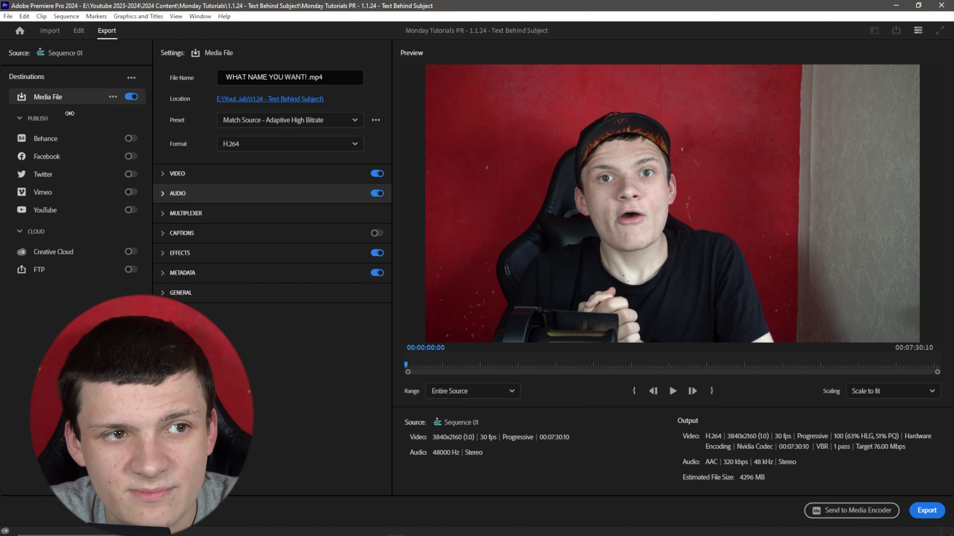
- Look through the available export presets without changing the Match Source - Adaptive High Bitrate choice
left_click(253, 121)
scroll(294, 220, "down", 1)
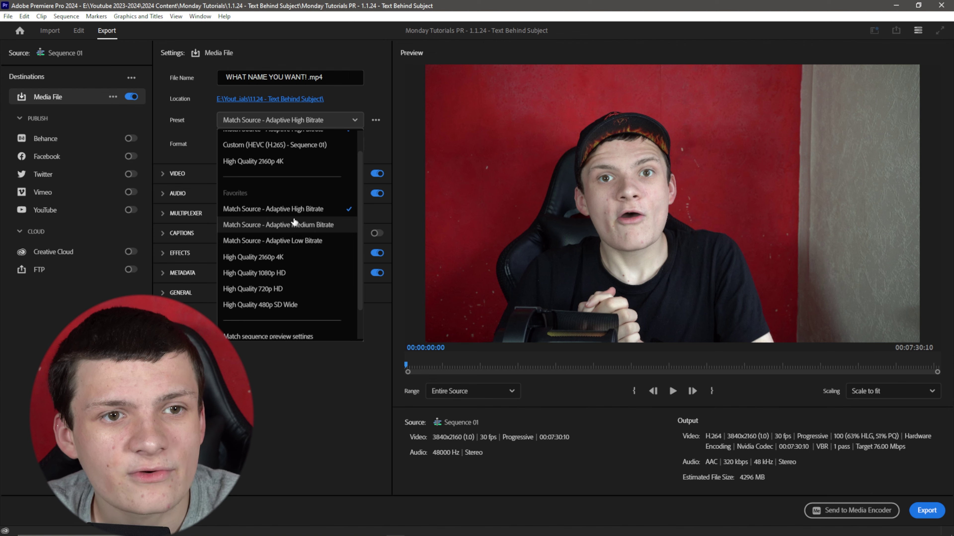
scroll(281, 228, "down", 2)
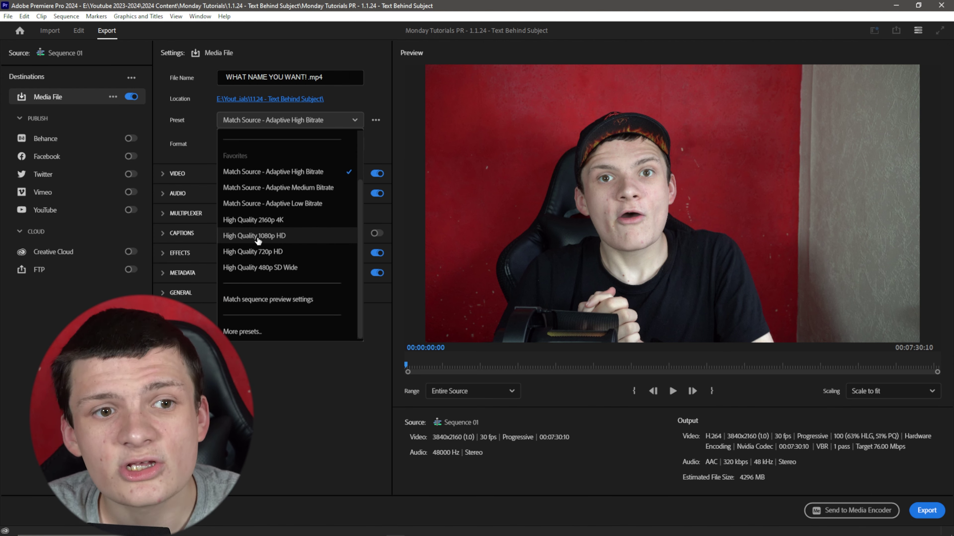
scroll(310, 217, "up", 2)
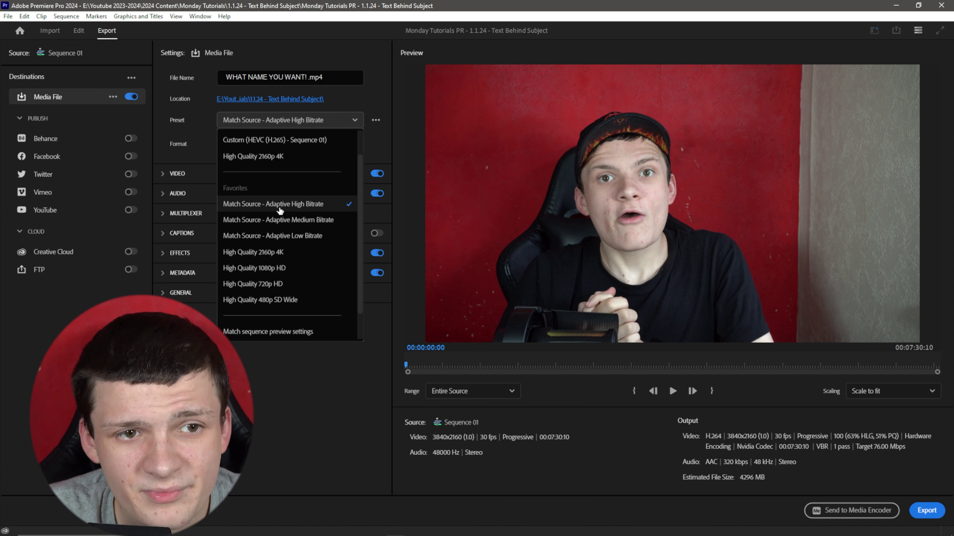
scroll(279, 207, "up", 1)
left_click(317, 120)
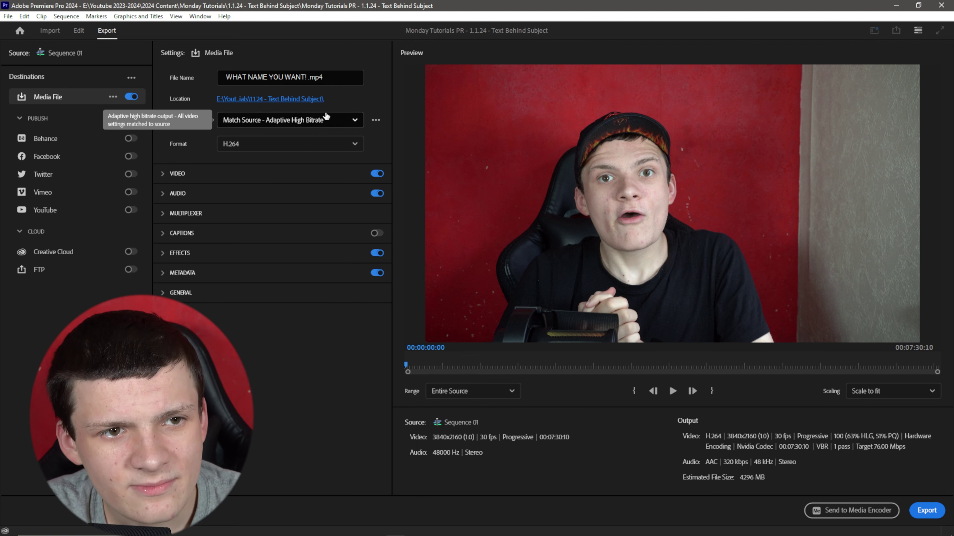
- Examine the list of export formats, from H.264 and HEVC to the audio formats, without changing the selection
left_click(280, 148)
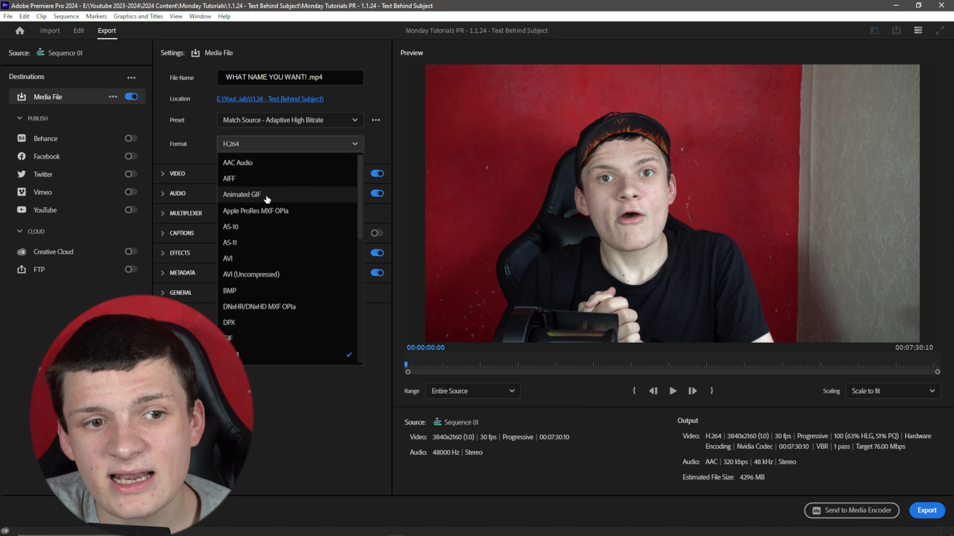
scroll(259, 271, "down", 2)
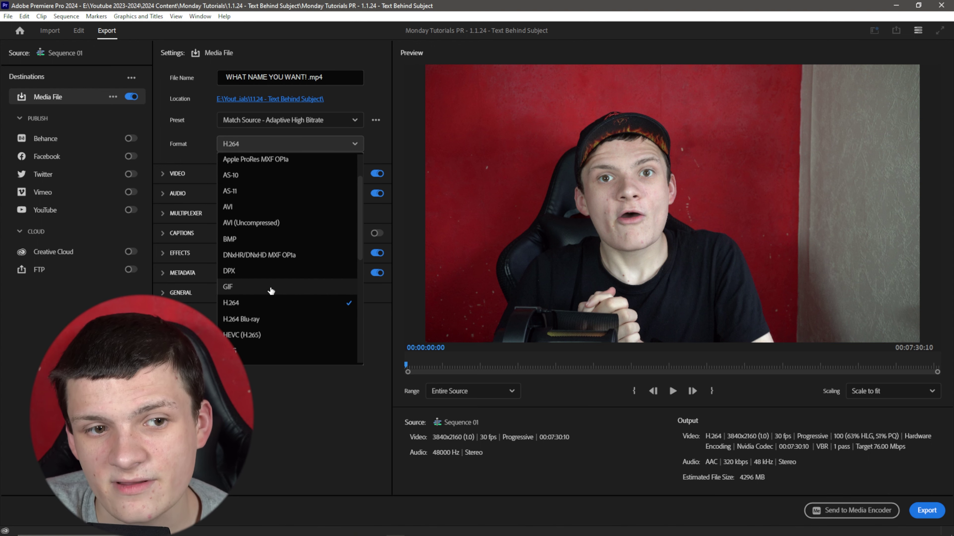
scroll(267, 303, "down", 1)
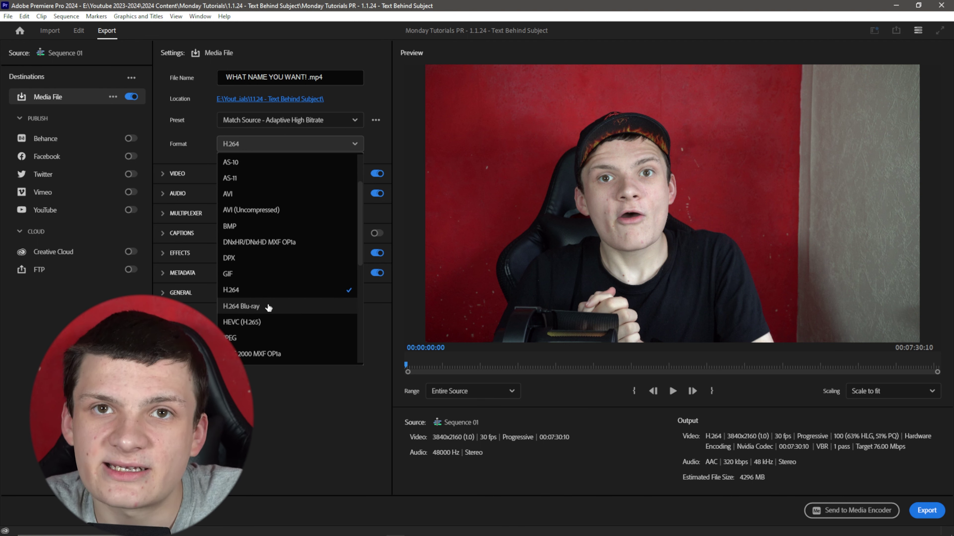
scroll(265, 310, "down", 1)
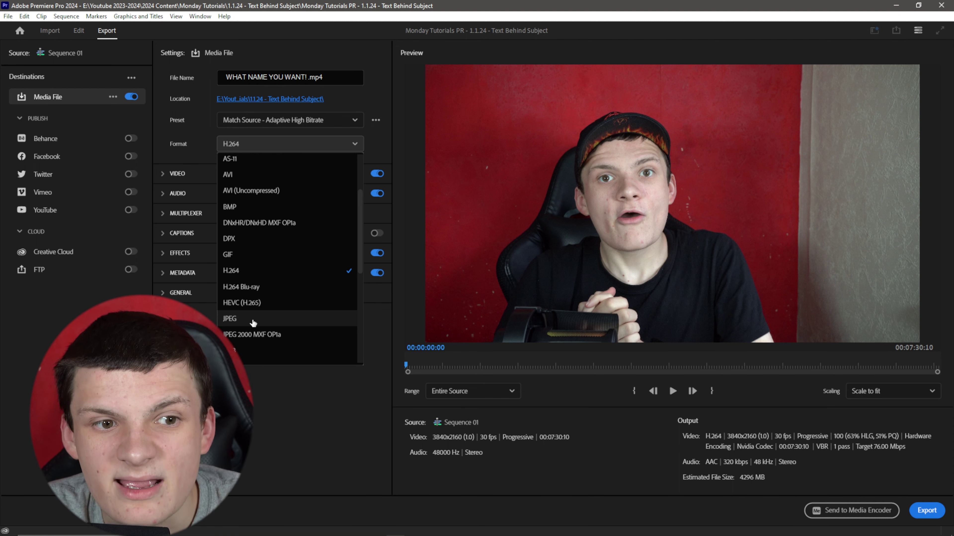
scroll(253, 324, "up", 3)
left_click(252, 325)
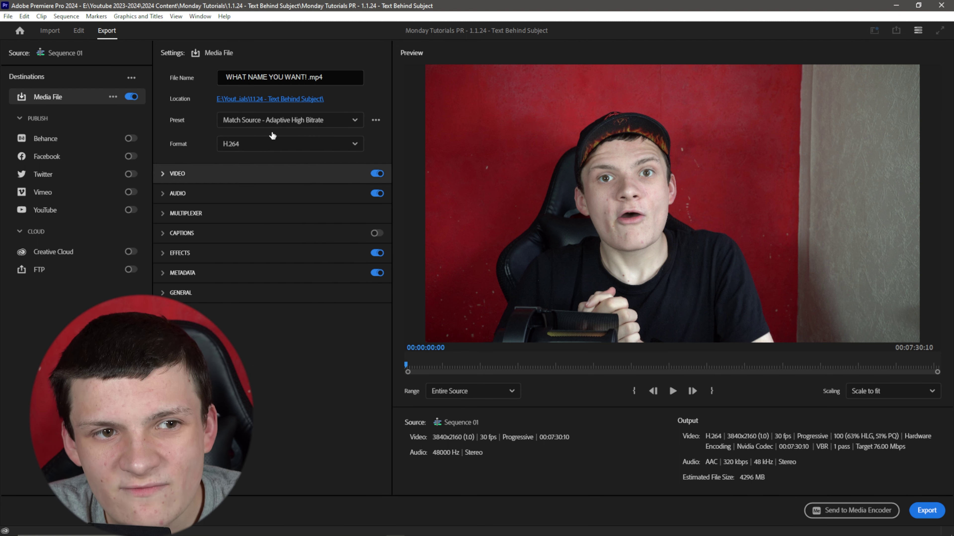
left_click(276, 145)
scroll(278, 263, "down", 3)
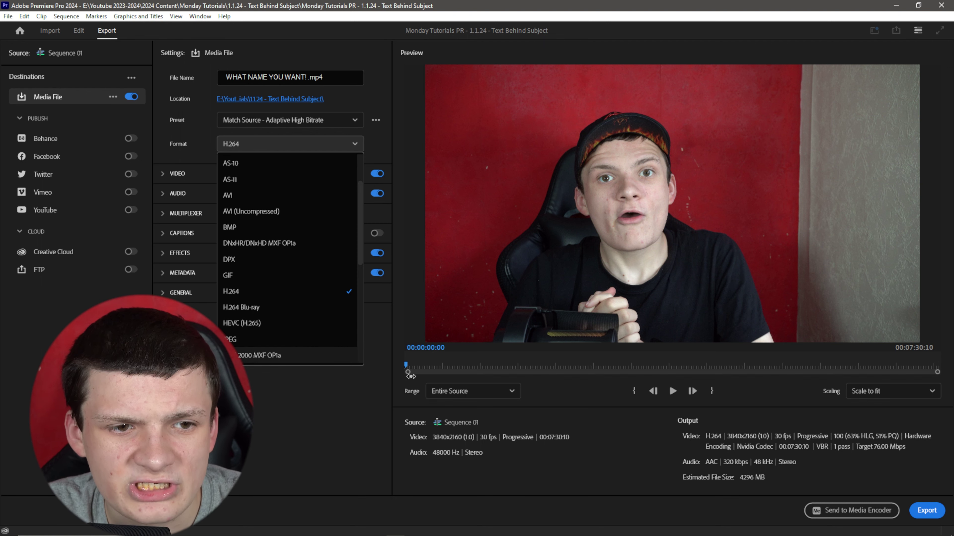
scroll(302, 324, "down", 3)
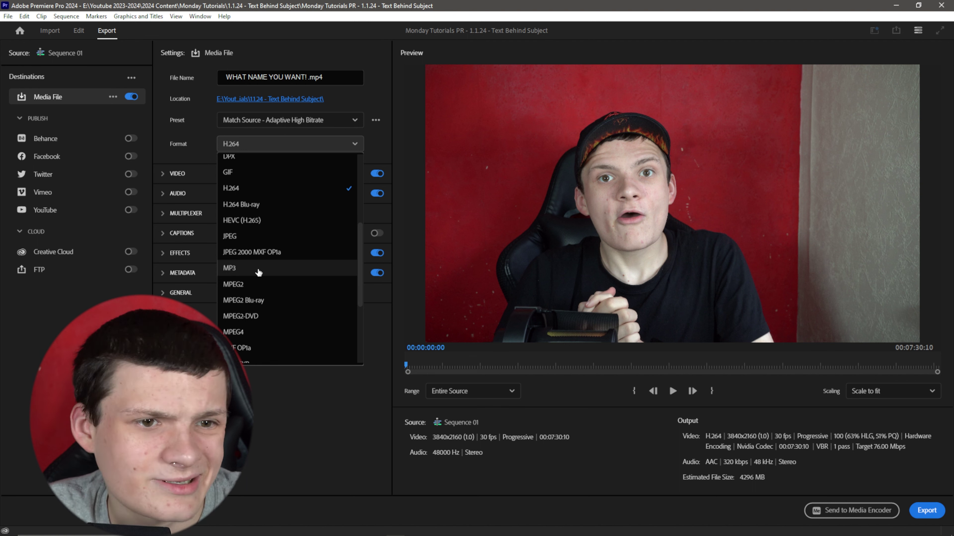
scroll(258, 268, "up", 2)
scroll(257, 268, "up", 2)
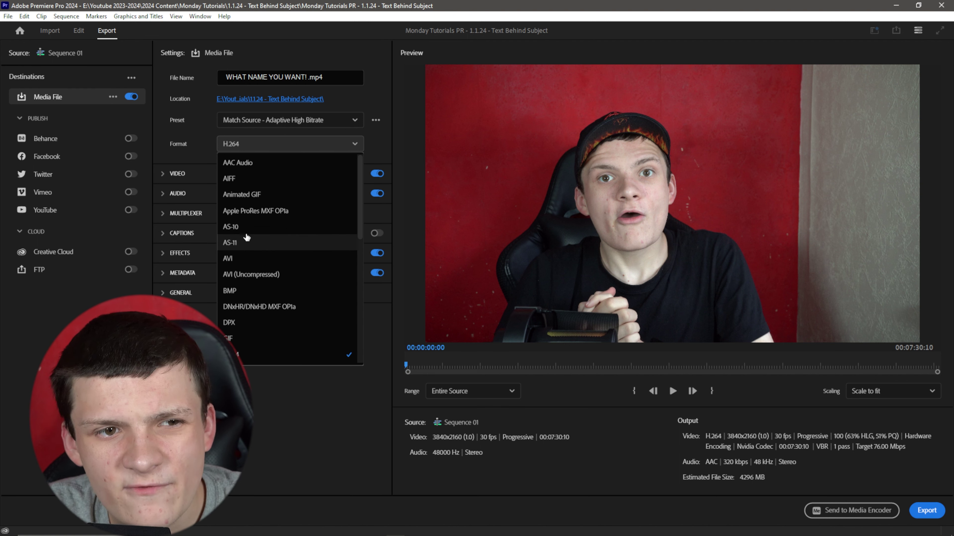
left_click(279, 137)
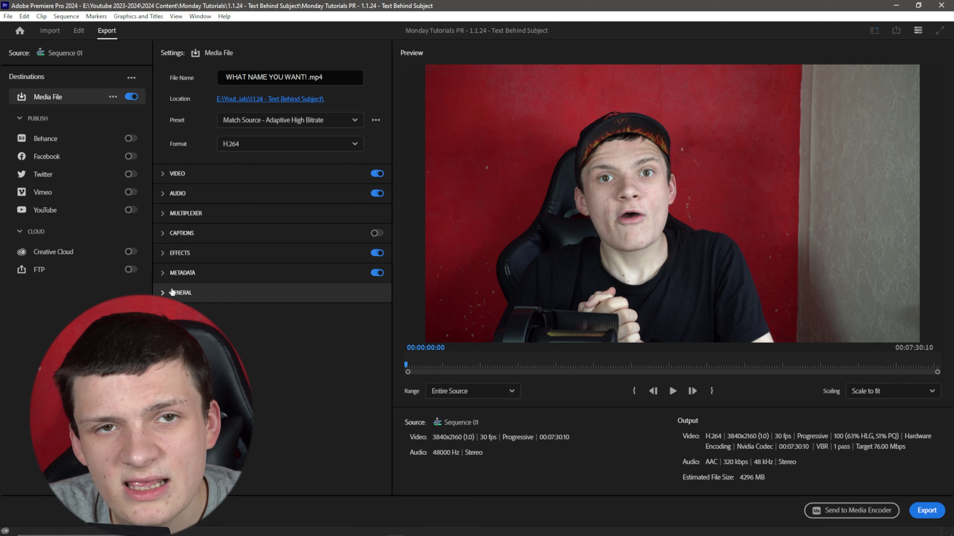
left_click(171, 174)
left_click(163, 174)
left_click(163, 174)
left_click(165, 173)
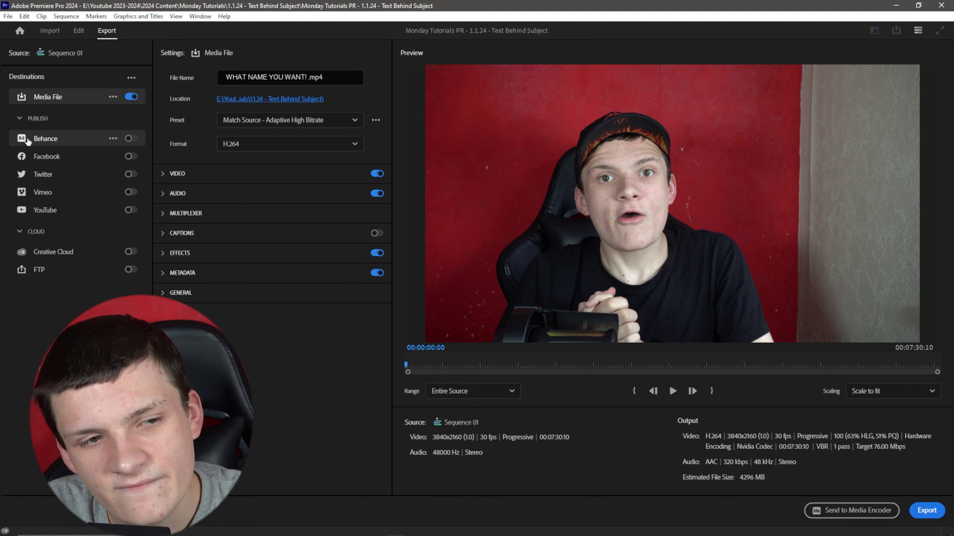
- Try enabling YouTube as a publishing destination and turn it back off
left_click(131, 210)
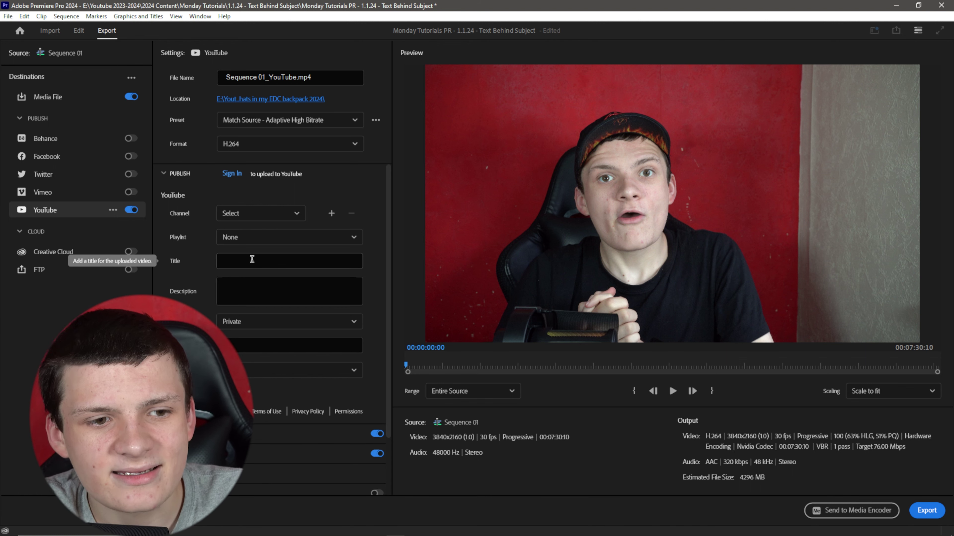
left_click(132, 210)
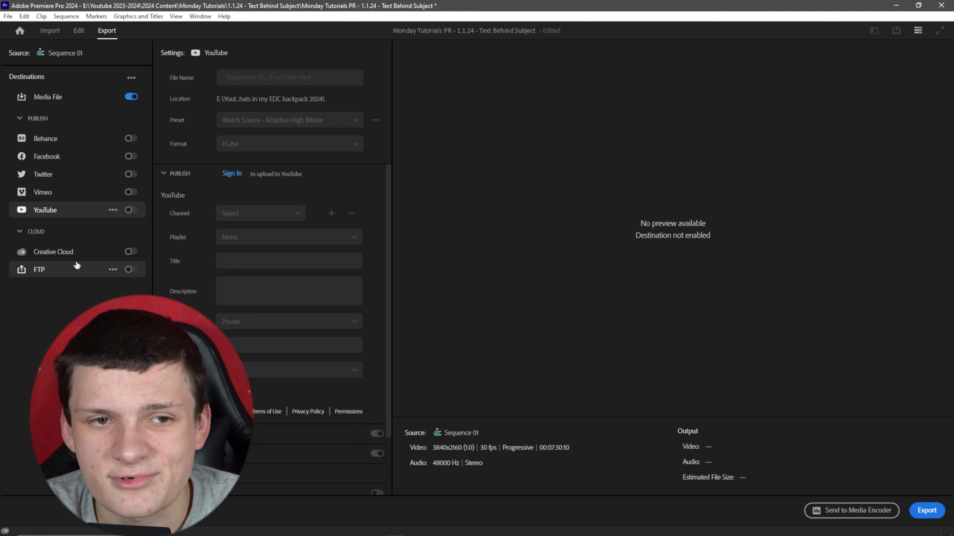
- Return to the Media File destination and send the export to the Adobe Media Encoder queue
left_click(70, 98)
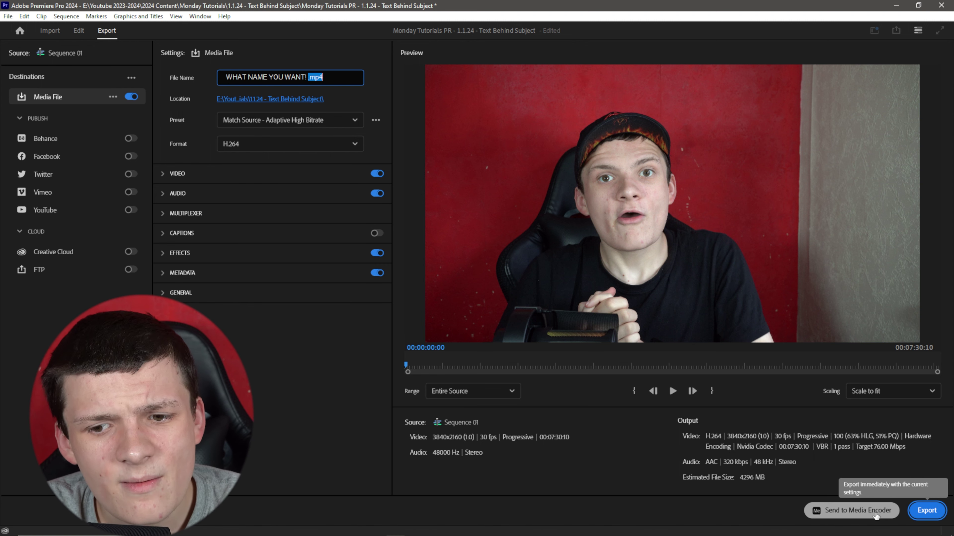
left_click(845, 510)
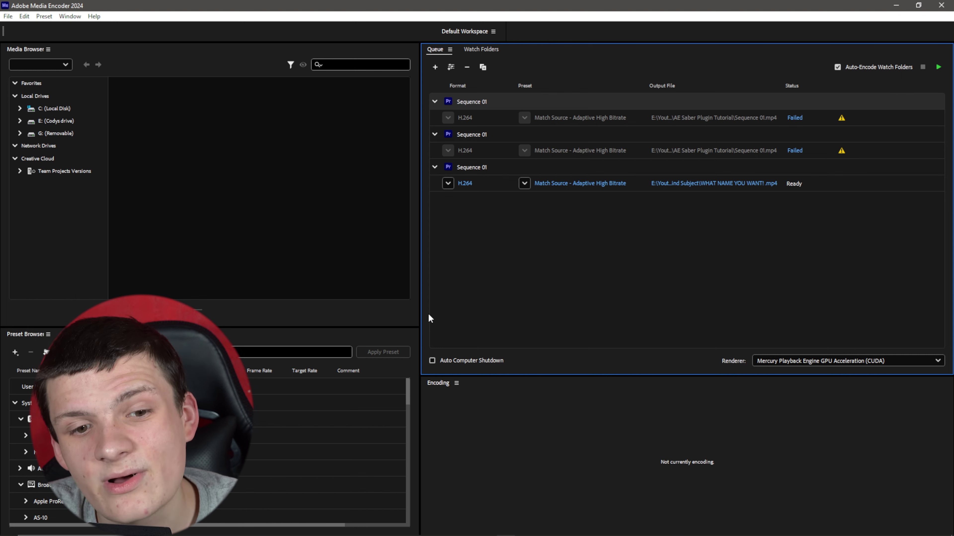
- Try the Auto Computer Shutdown option for the encoding queue and turn it back off
left_click(435, 360)
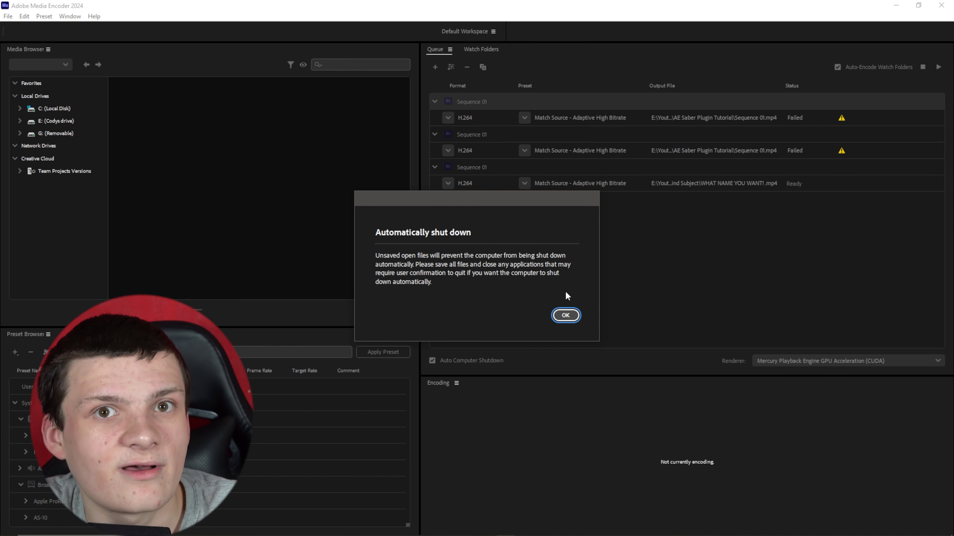
left_click(574, 316)
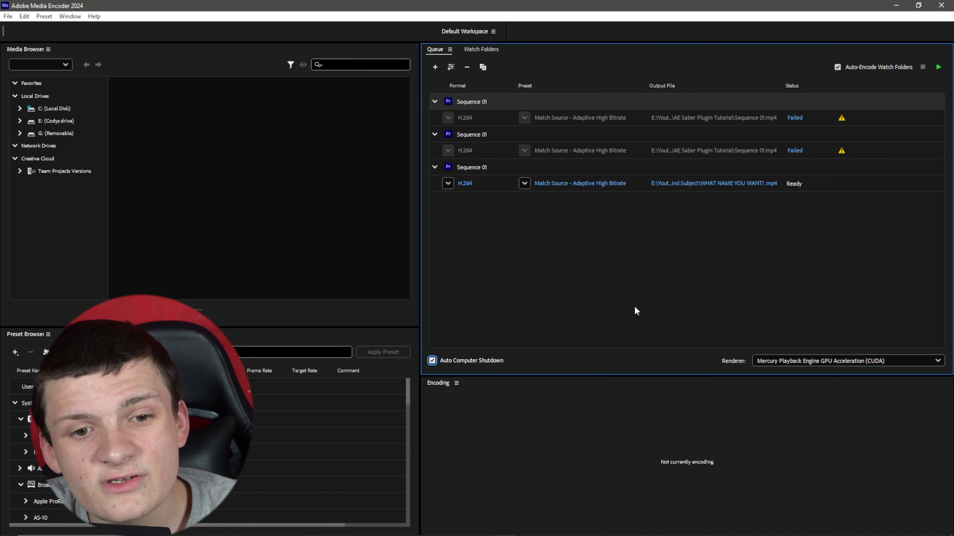
left_click(432, 360)
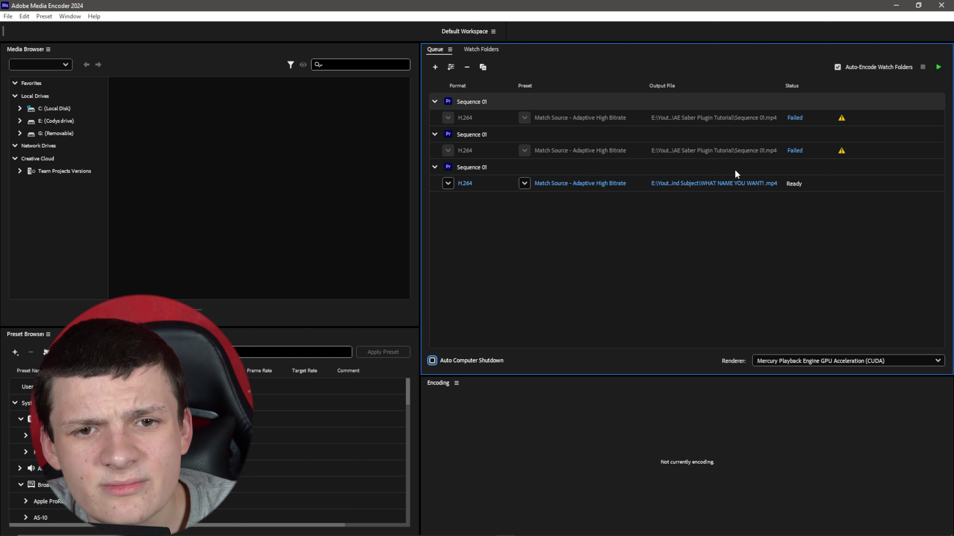